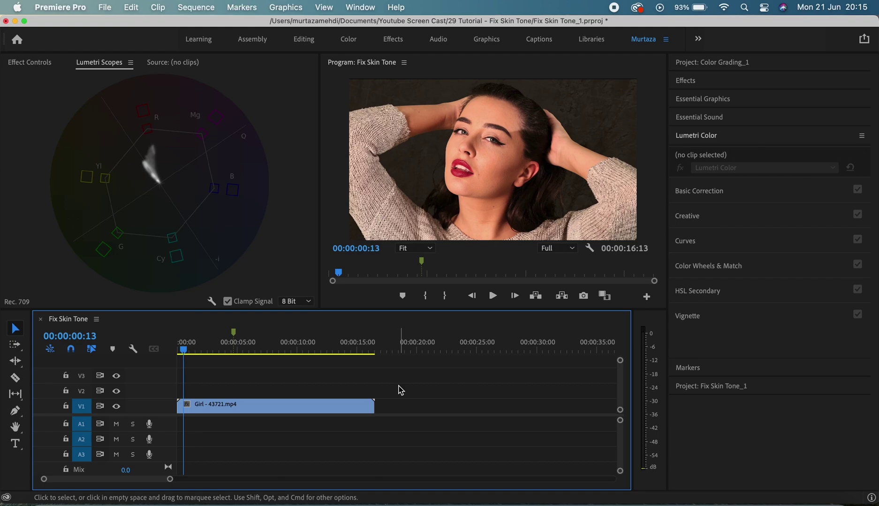
Step: Play back the Girl - 43721.mp4 clip in the Fix Skin Tone sequence, then stop
key(space)
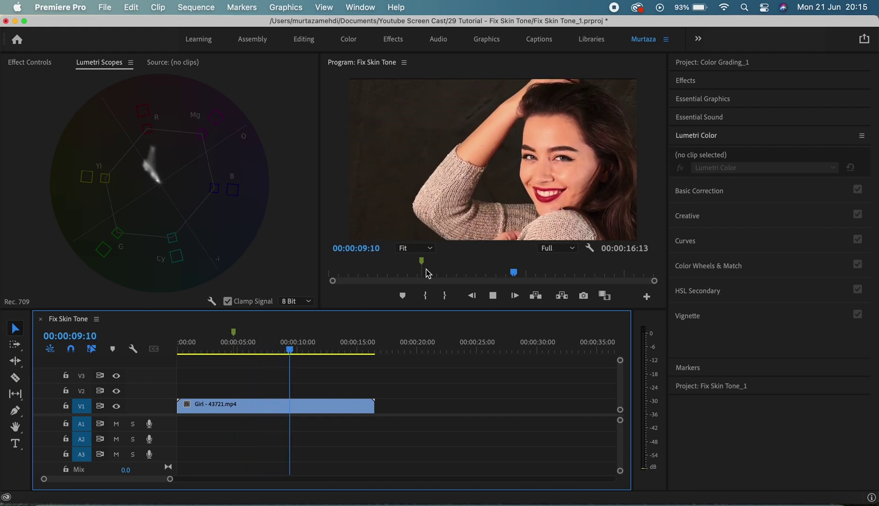
key(space)
Step: Select the Girl clip and expand Basic Correction in Lumetri Color
click(234, 341)
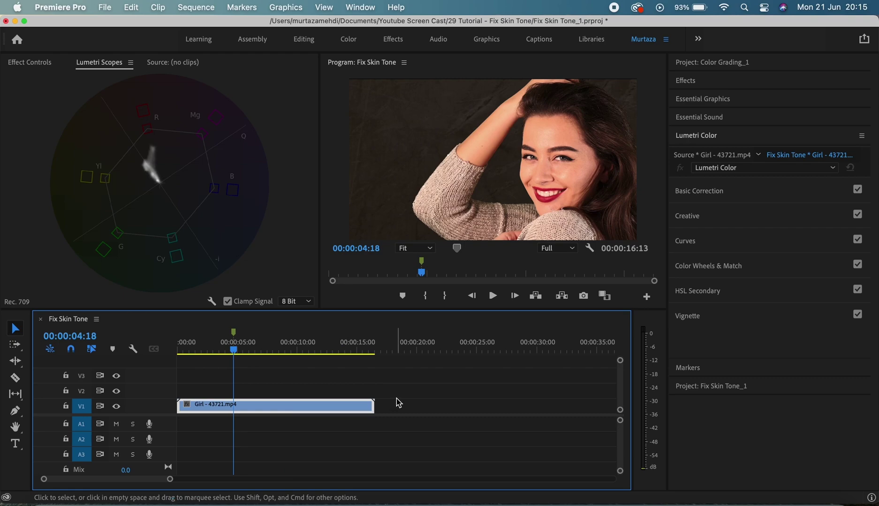
click(693, 191)
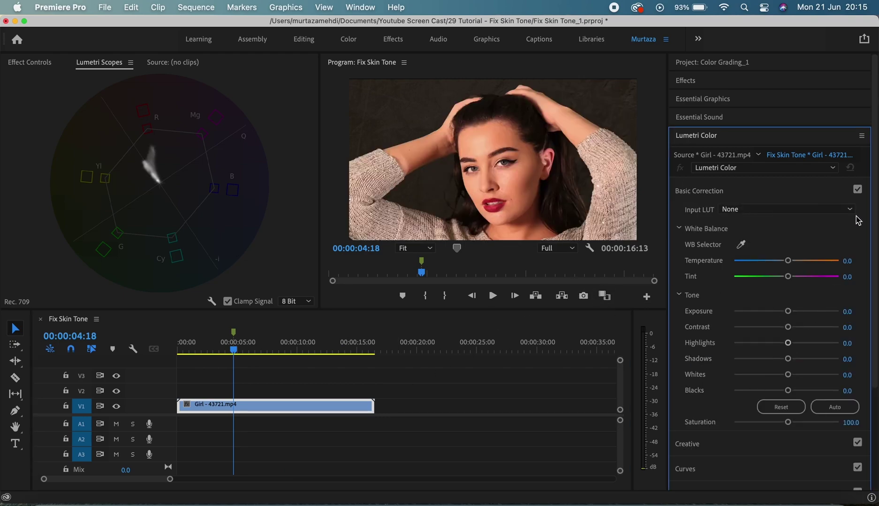
scroll(867, 221, down, 5)
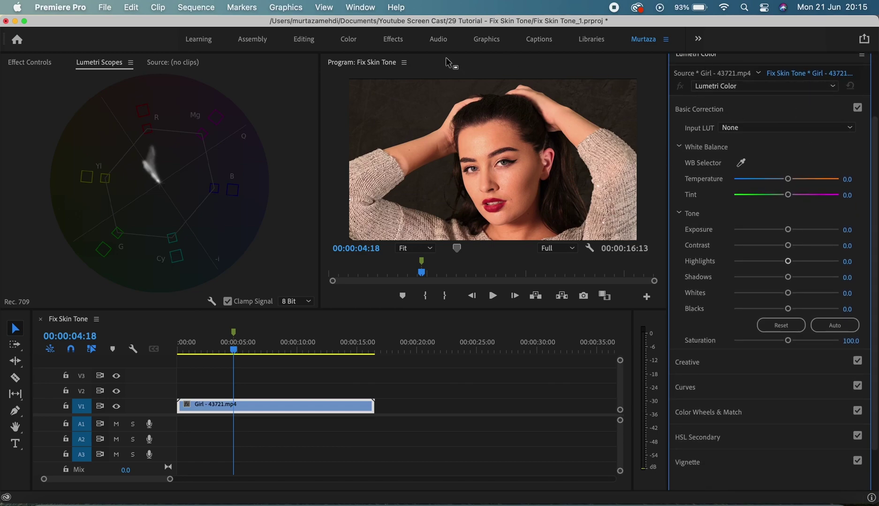
Step: Switch Lumetri Scopes from Vectorscope YUV to Waveform (Luma) only
right_click(243, 114)
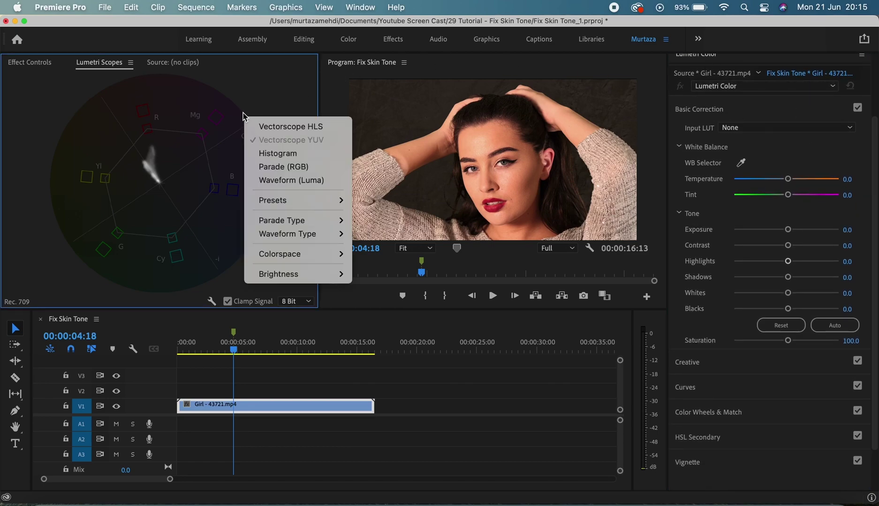
click(279, 180)
right_click(242, 161)
click(258, 182)
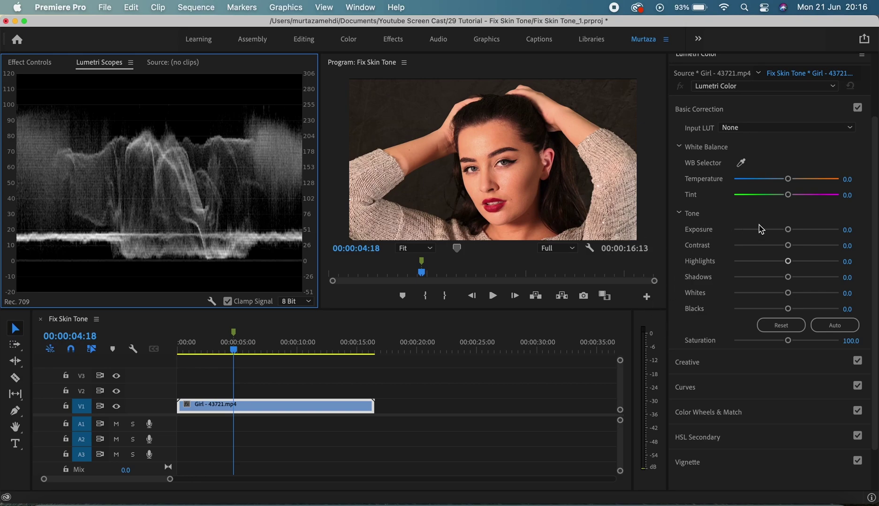
Step: Set Exposure -0.6, Contrast 24.9, Highlights -30.6, Shadows 6.4, Whites -17.9, Blacks -30.6
drag(787, 231, 780, 236)
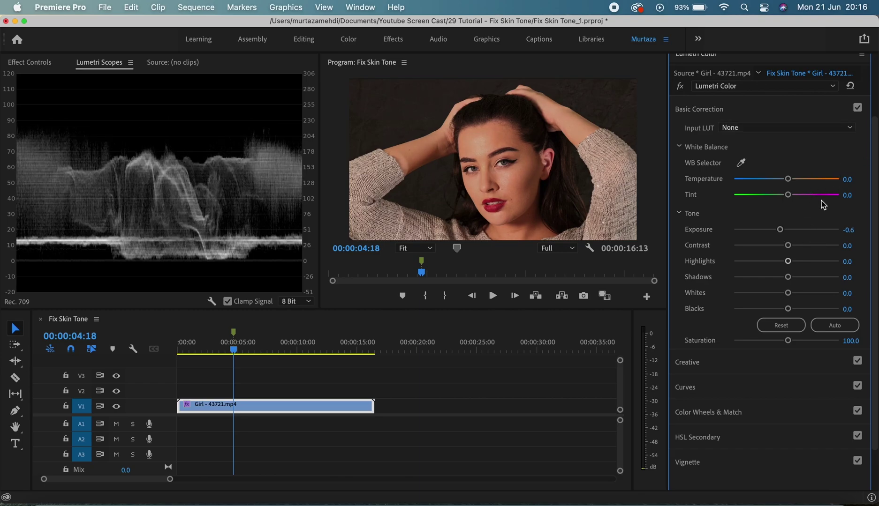
drag(787, 246, 800, 248)
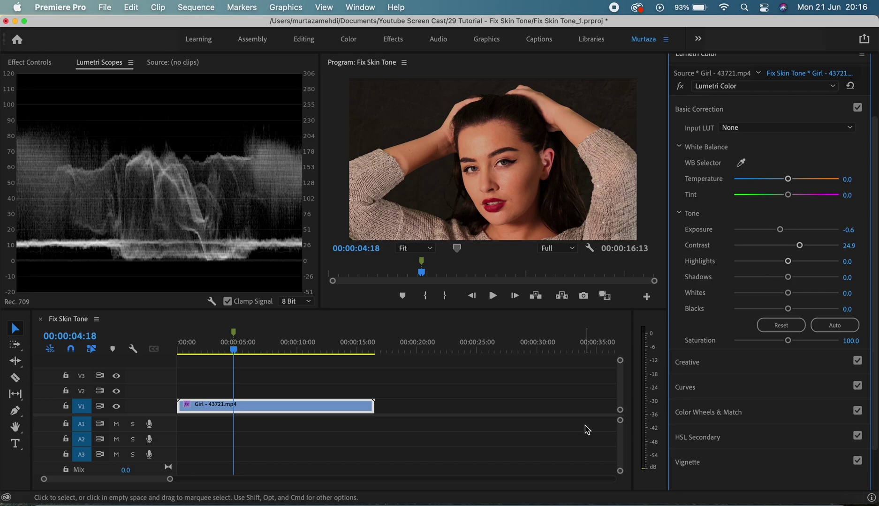
drag(787, 262, 771, 266)
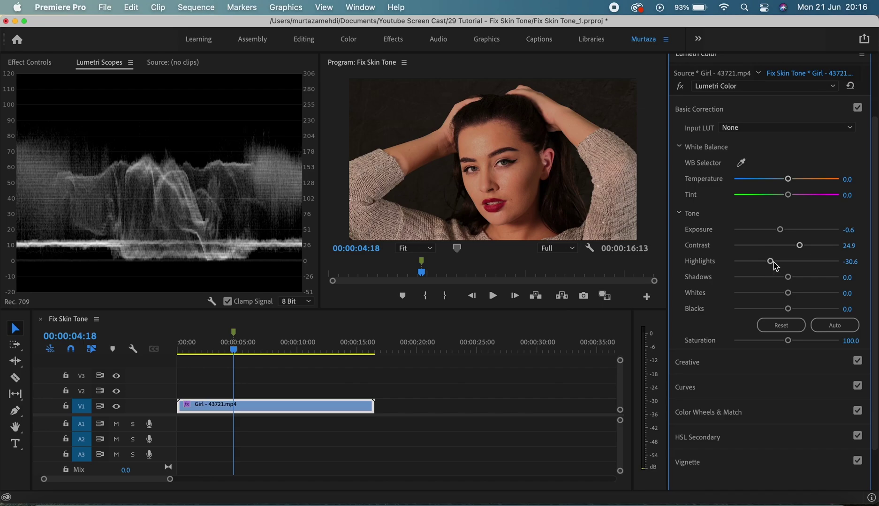
drag(790, 280, 790, 280)
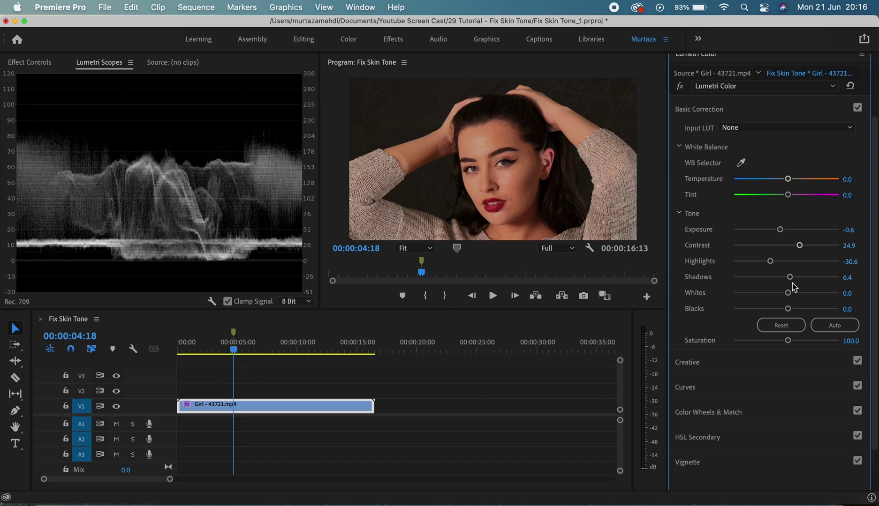
drag(789, 297, 777, 297)
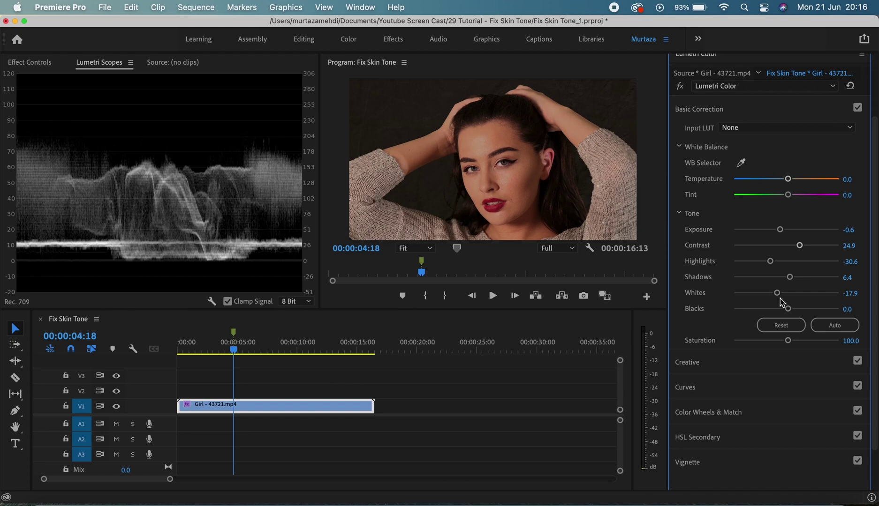
drag(789, 313, 771, 314)
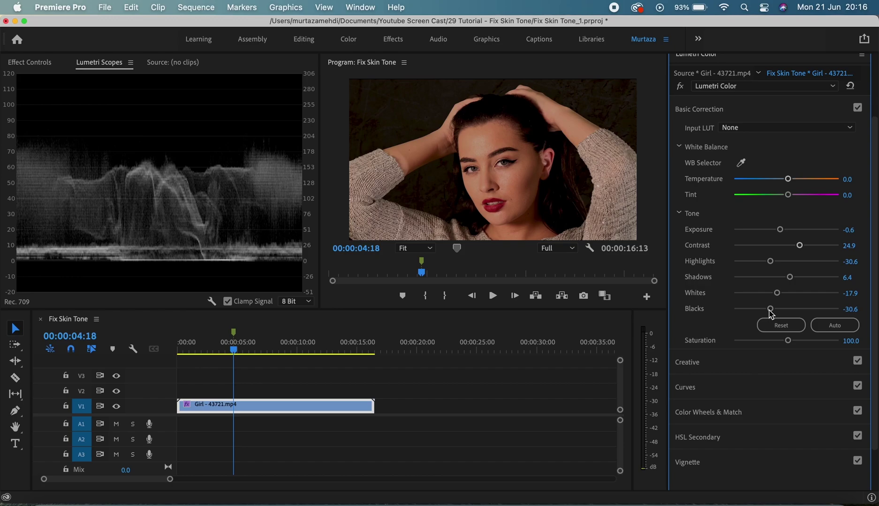
Step: Set Saturation to 102.9 and Temperature to -12.1 with Tint 4.0, comparing before/after
click(681, 88)
click(682, 90)
drag(788, 345, 789, 346)
drag(787, 343, 785, 343)
mouse_move(786, 180)
mouse_down()
mouse_move(779, 182)
mouse_move(787, 194)
mouse_up()
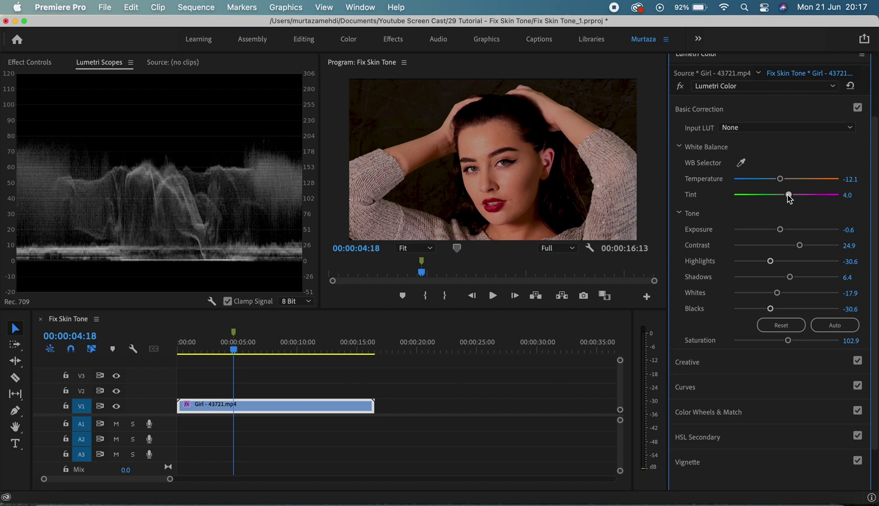
click(679, 86)
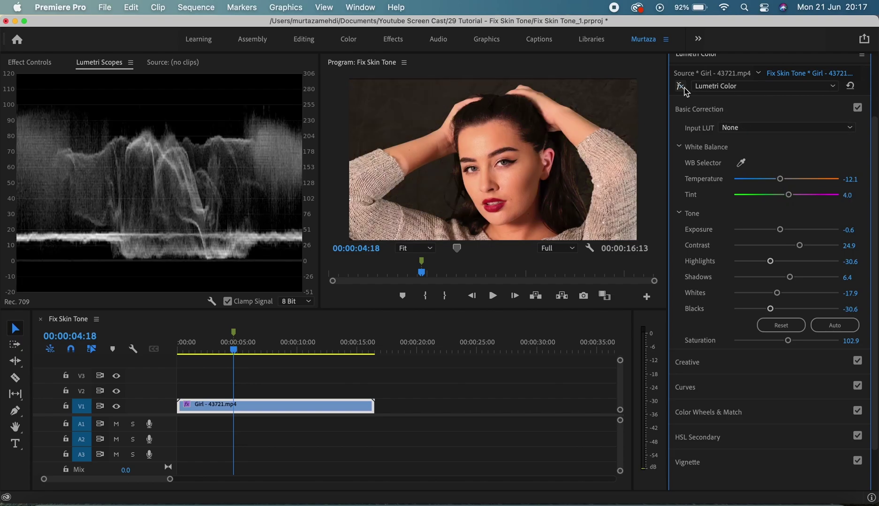
click(679, 87)
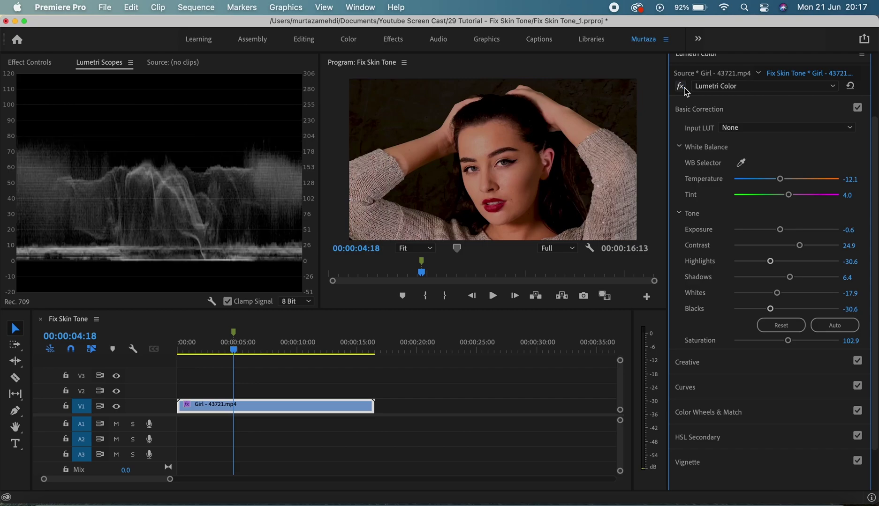
Step: Expand Curves and switch the scopes from Waveform (Luma) to Parade (RGB)
click(731, 389)
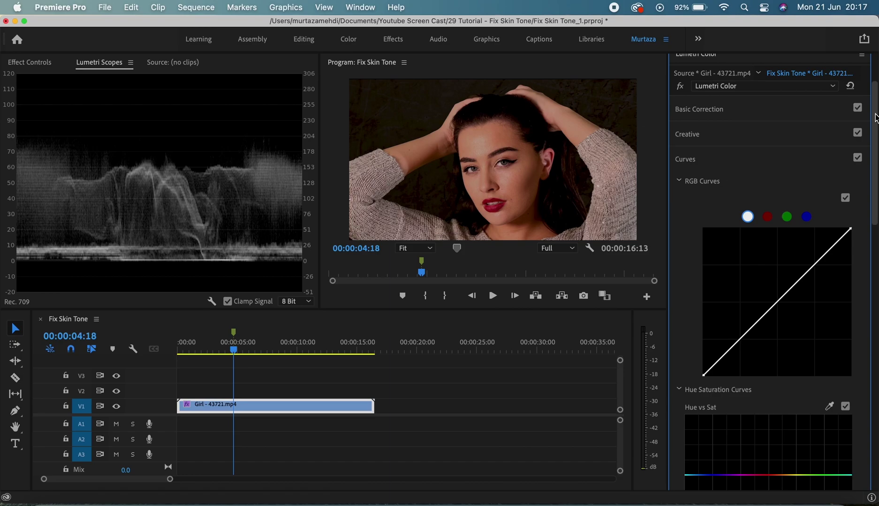
drag(875, 118, 875, 158)
right_click(161, 139)
click(190, 189)
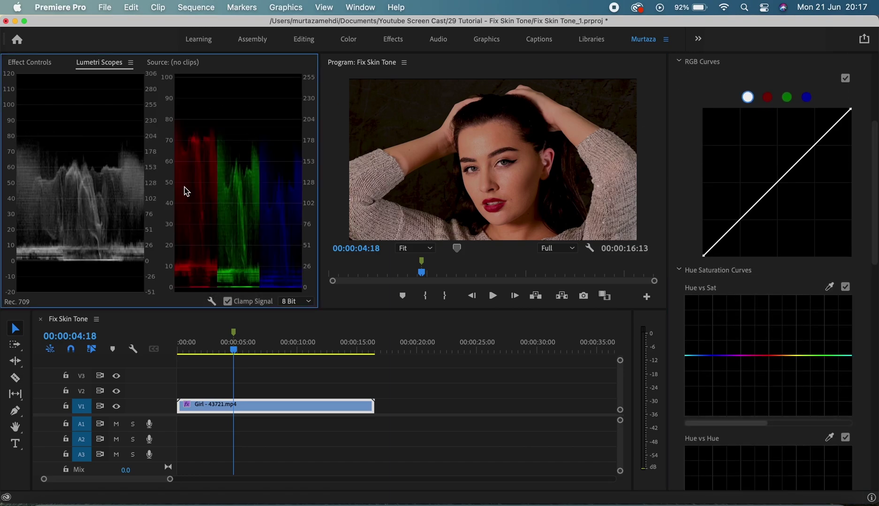
right_click(218, 125)
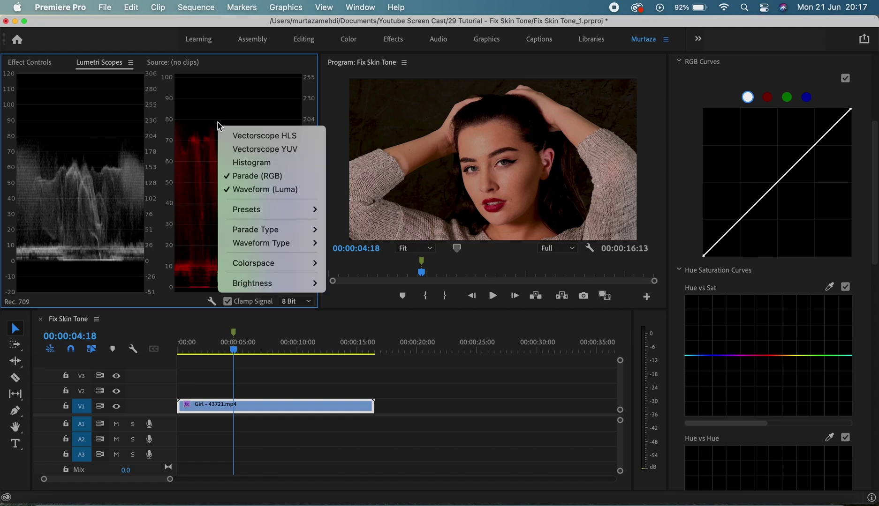
click(246, 189)
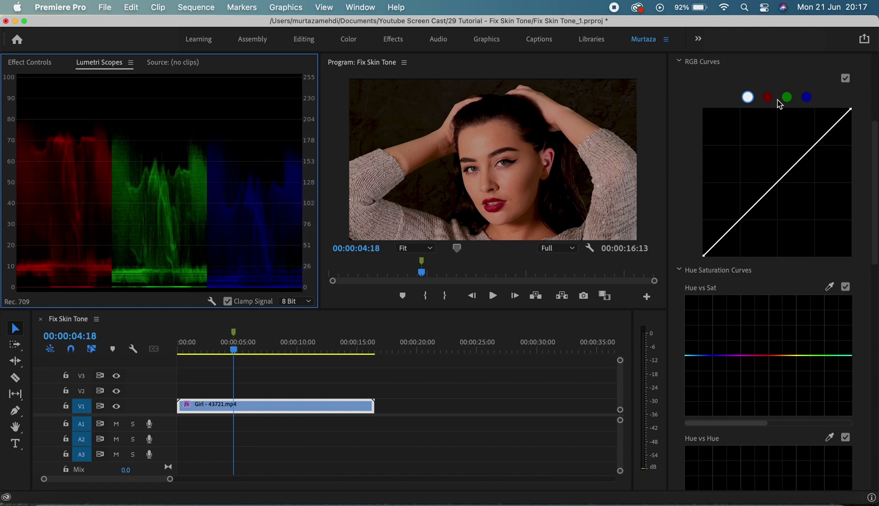
Step: Add three points to the master RGB curve and shape it into a gentle S
click(815, 144)
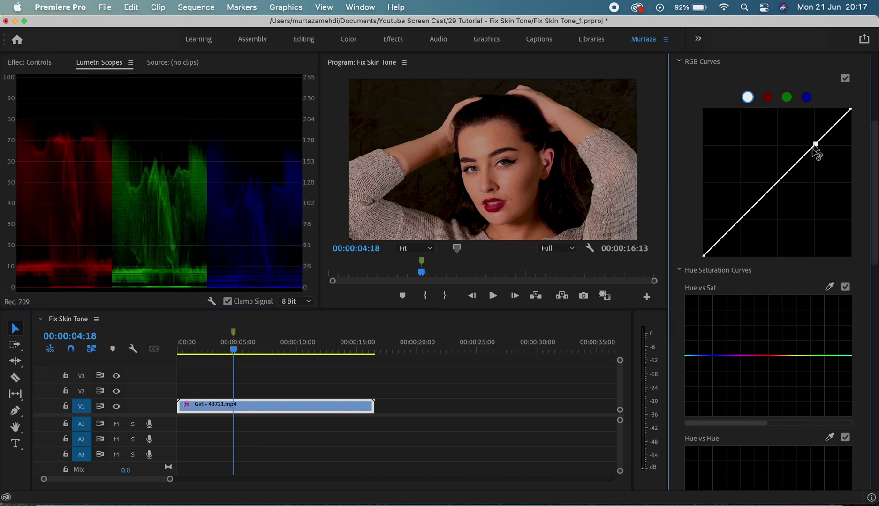
click(779, 180)
click(739, 219)
drag(815, 144, 813, 141)
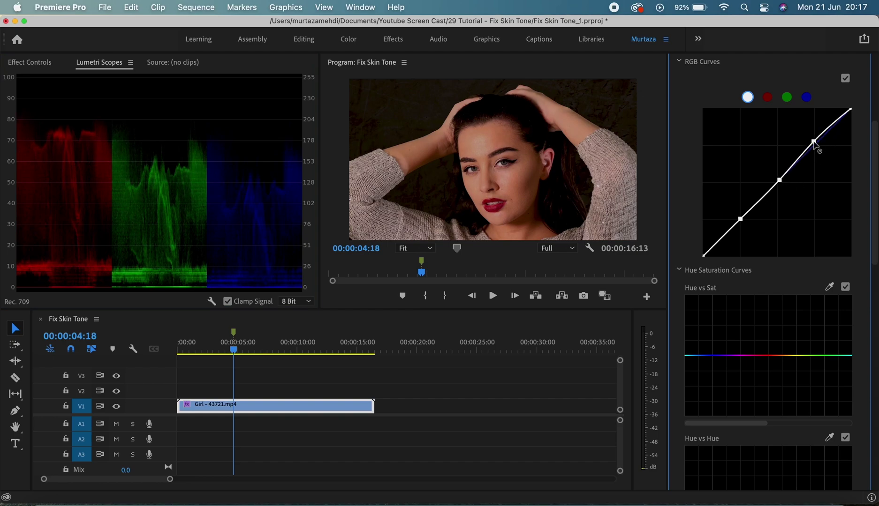
drag(741, 219, 742, 222)
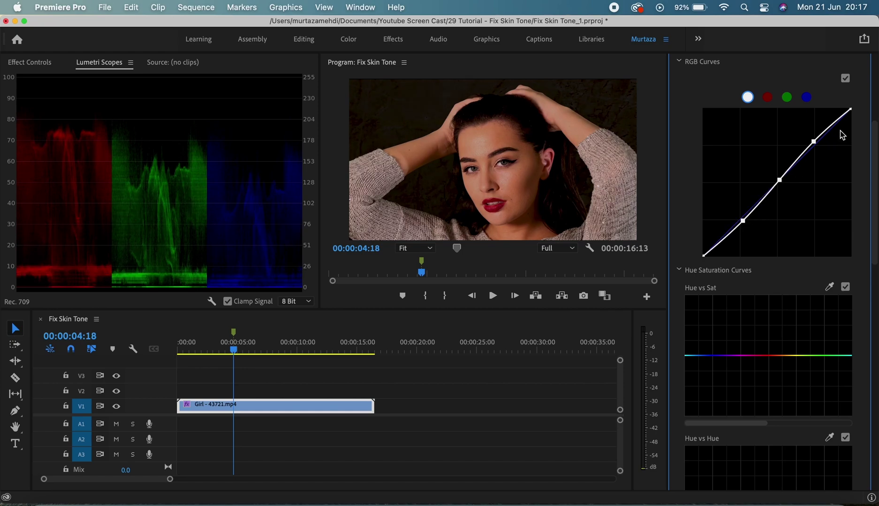
drag(813, 141, 813, 141)
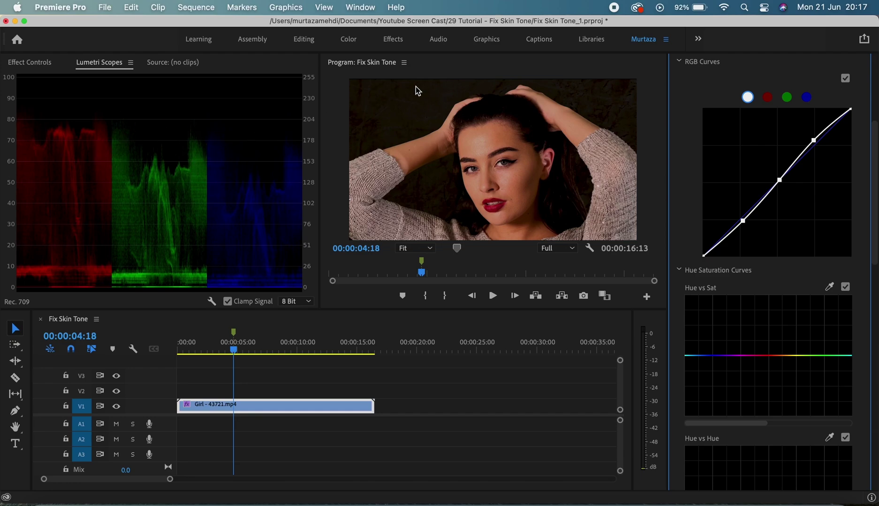
Step: Add a point on the red channel curve and bend the blue channel curve slightly upward
click(767, 97)
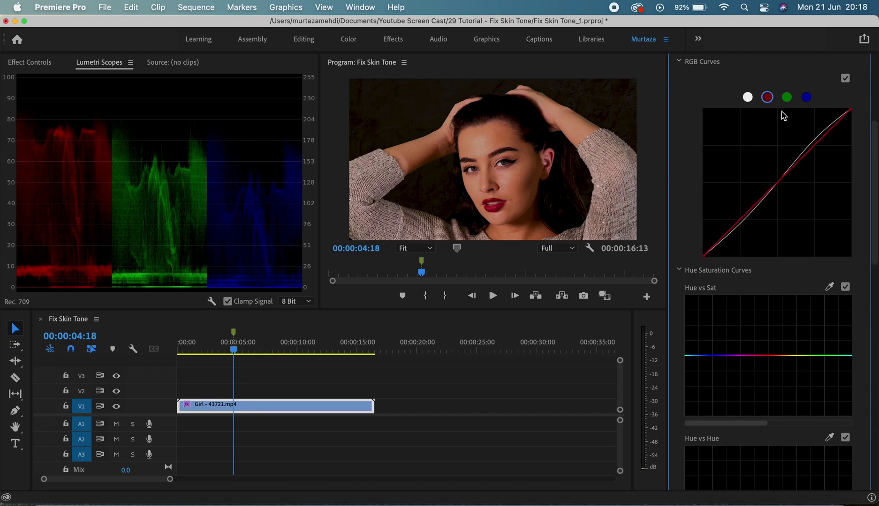
click(815, 146)
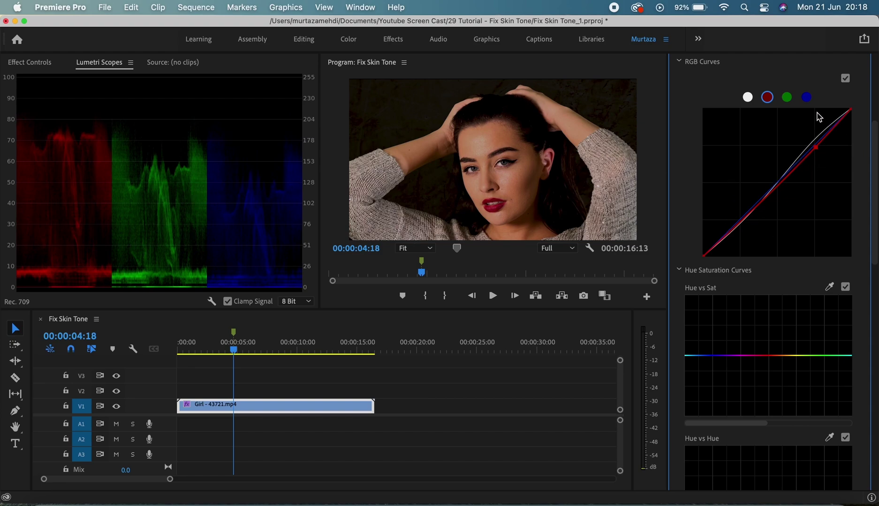
click(807, 98)
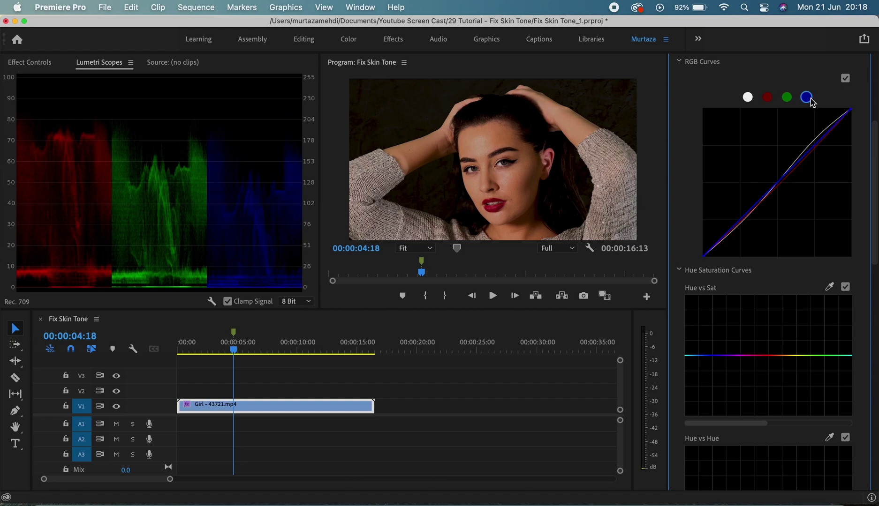
click(816, 142)
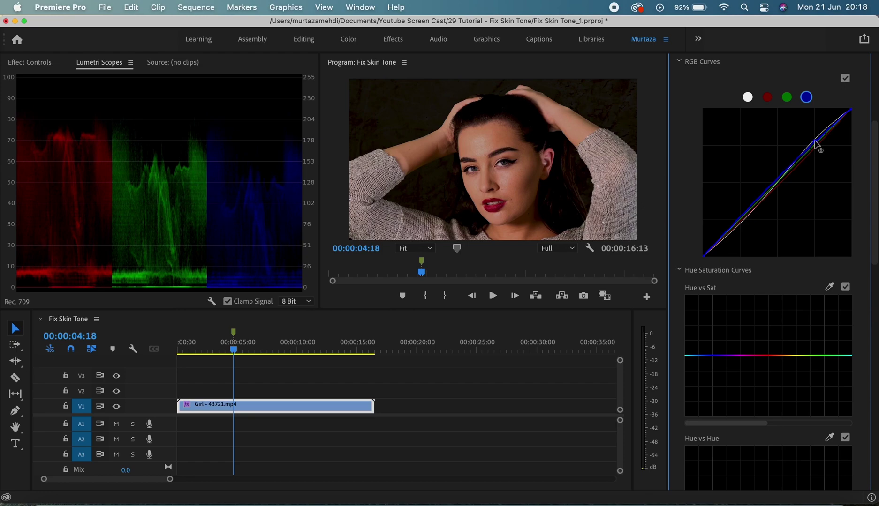
drag(815, 142, 814, 142)
drag(874, 229, 760, 117)
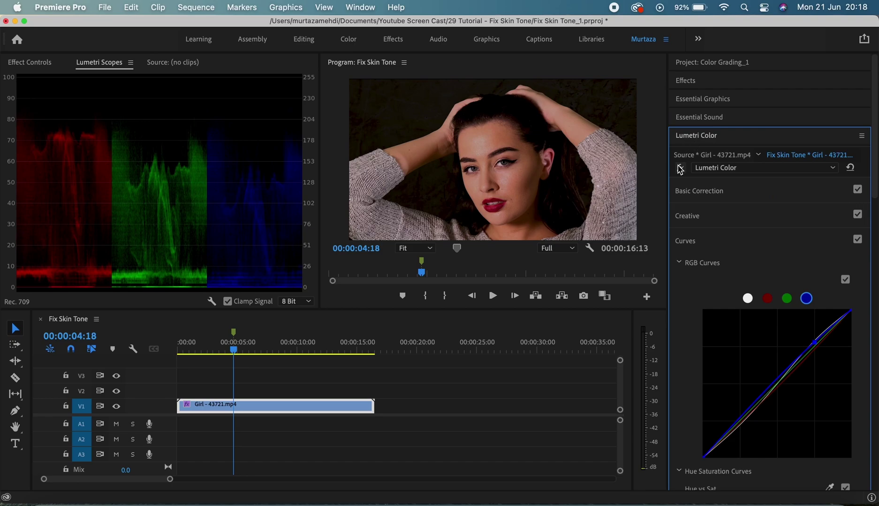
Step: Toggle the Lumetri effect off and on twice to compare graded and original
click(680, 168)
click(680, 168)
click(680, 168)
click(680, 169)
Step: Expand the HSL Secondary section in Lumetri Color
click(727, 236)
click(732, 286)
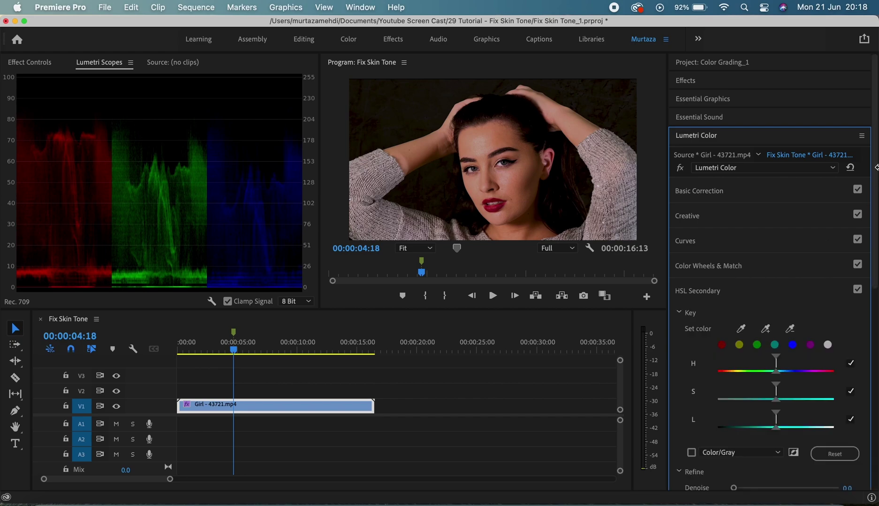
scroll(875, 167, down, 8)
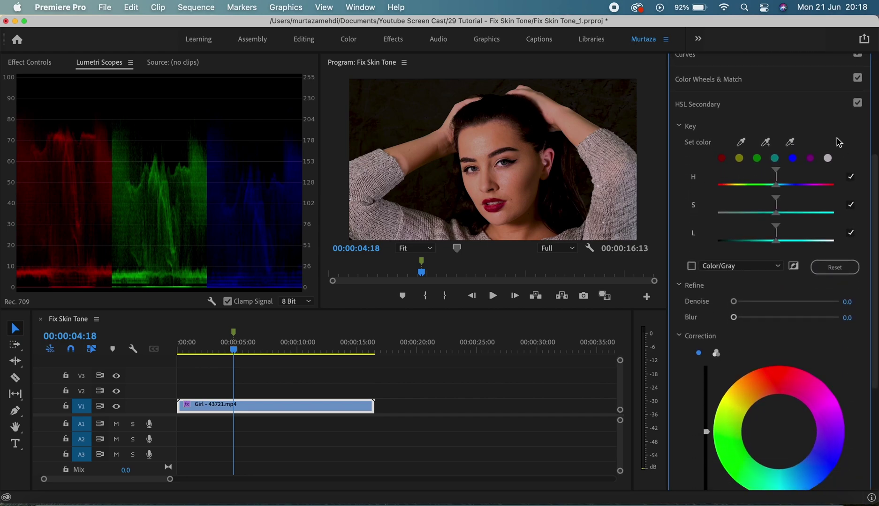
Step: Switch the scopes from Parade (RGB) to Vectorscope YUV only
right_click(206, 139)
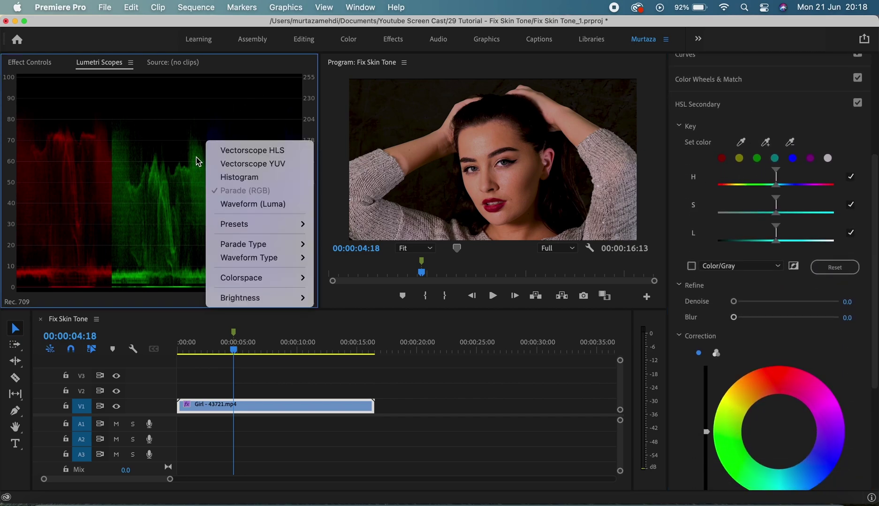
click(215, 164)
right_click(214, 140)
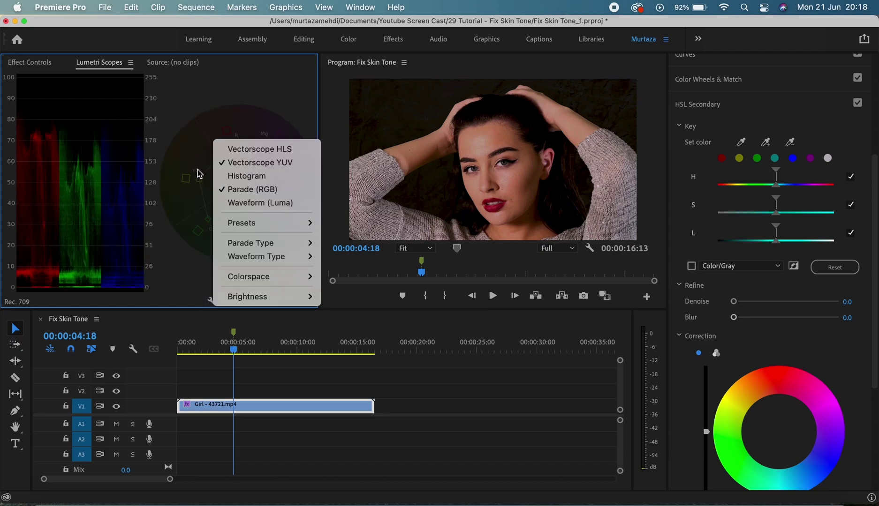
click(265, 190)
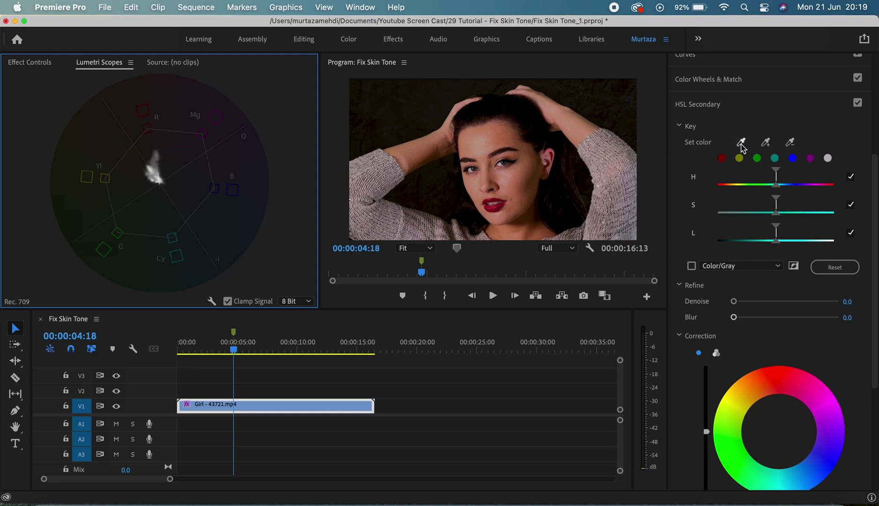
Step: Key the skin tone by sampling the forehead, then adding the skin down her face
click(742, 145)
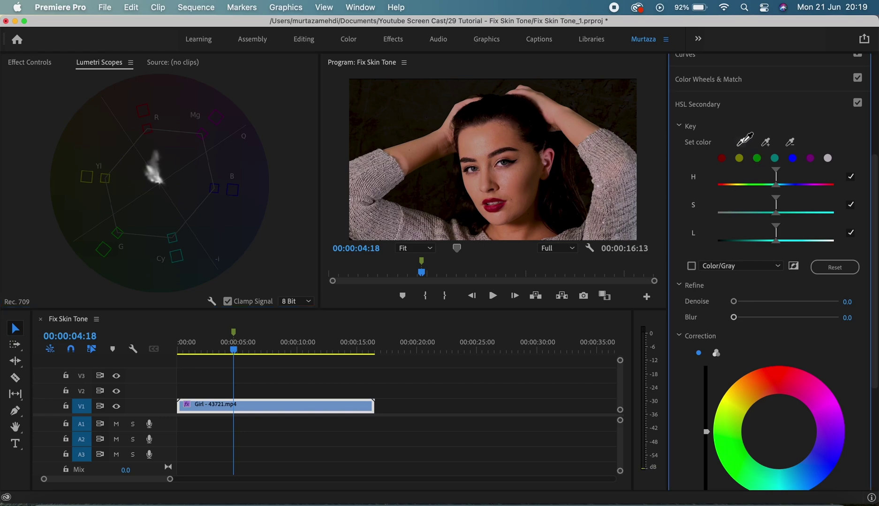
click(481, 138)
click(765, 142)
mouse_move(540, 153)
mouse_down()
mouse_move(525, 173)
mouse_move(524, 220)
mouse_up()
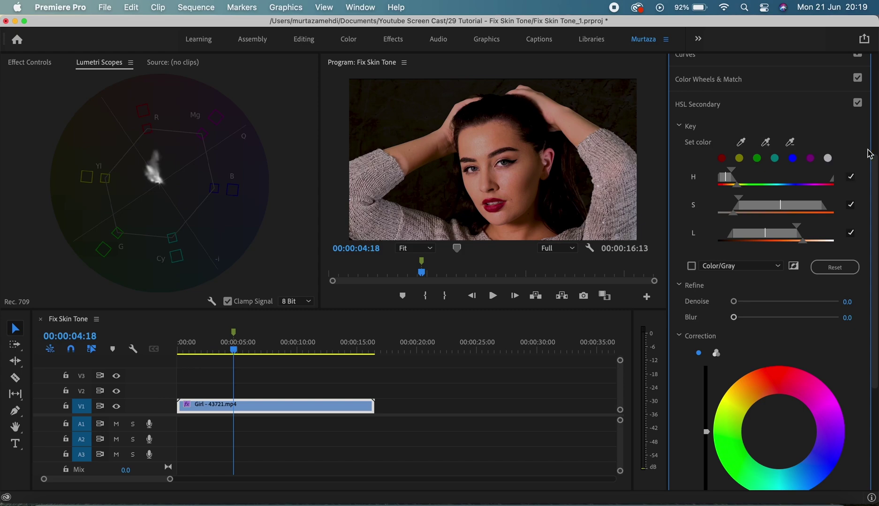
Step: Turn on the Color/Gray preview, toggling it off and on to compare the skin mask
scroll(874, 186, down, 2)
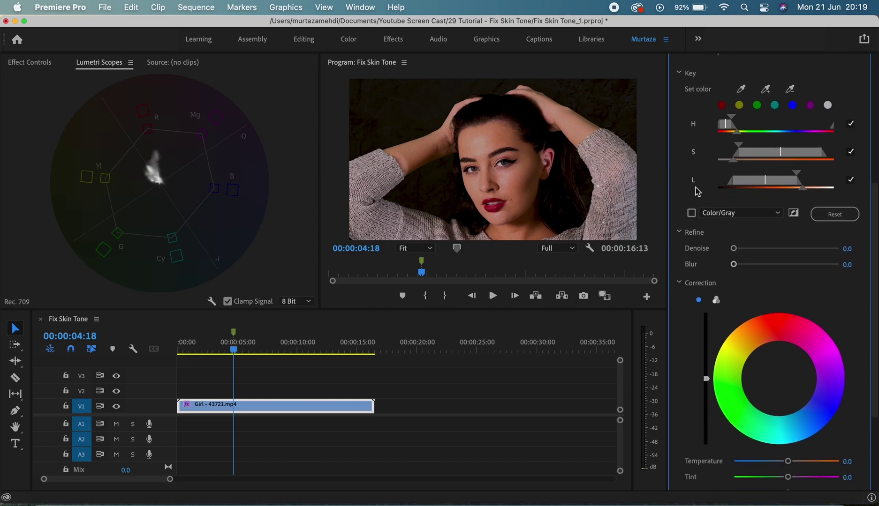
click(691, 213)
click(693, 213)
click(693, 214)
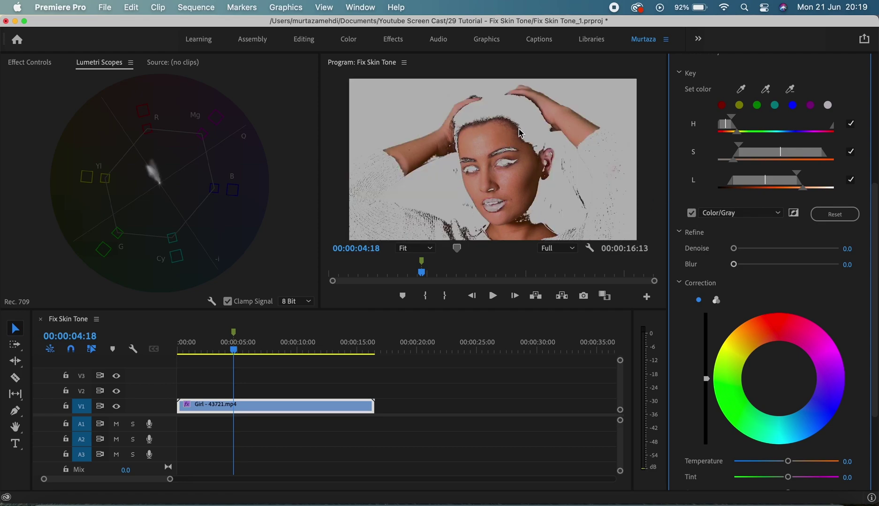
click(692, 213)
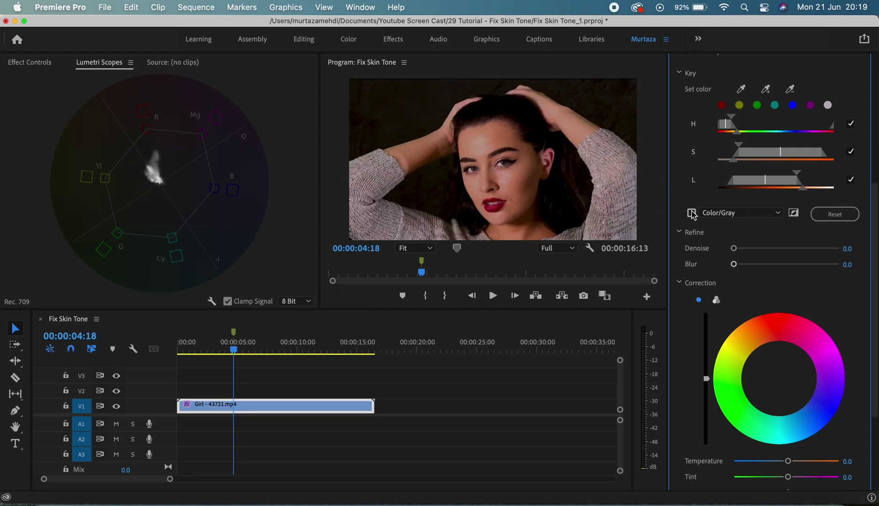
click(692, 214)
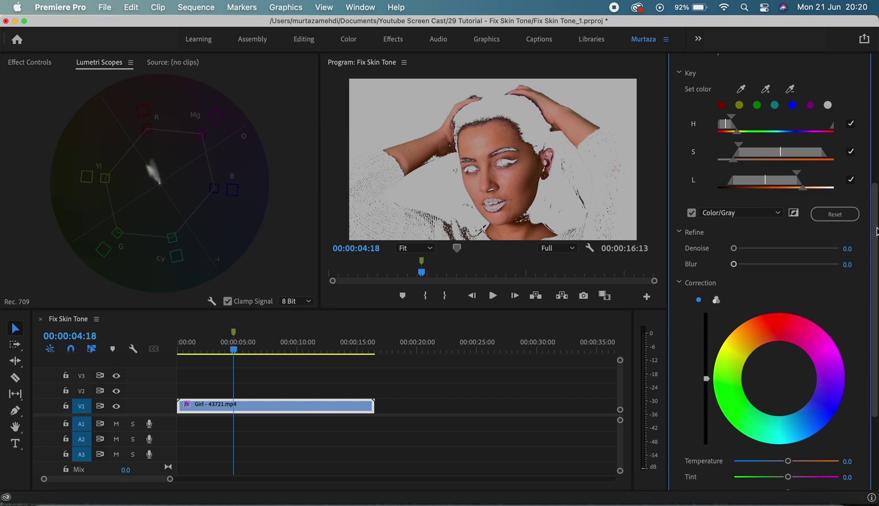
Step: Uncheck Color/Gray so the portrait shows the full-colour image
scroll(875, 238, down, 1)
scroll(875, 238, down, 5)
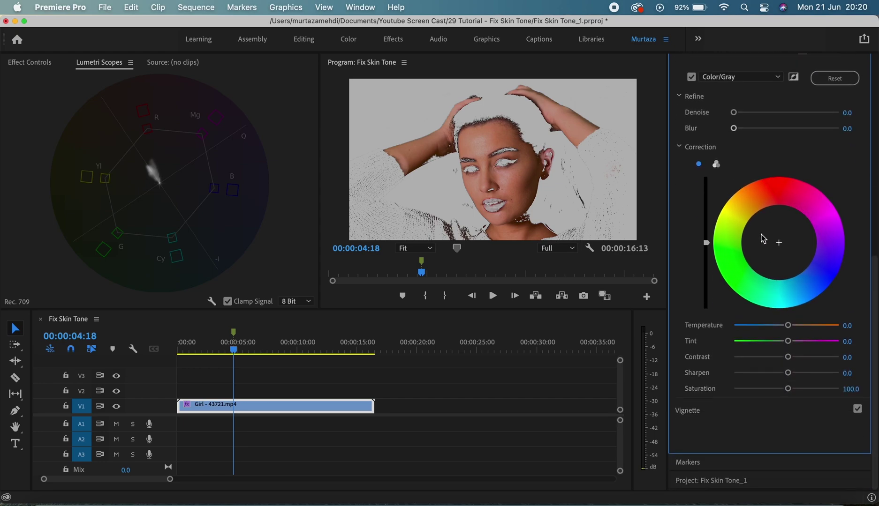
click(691, 77)
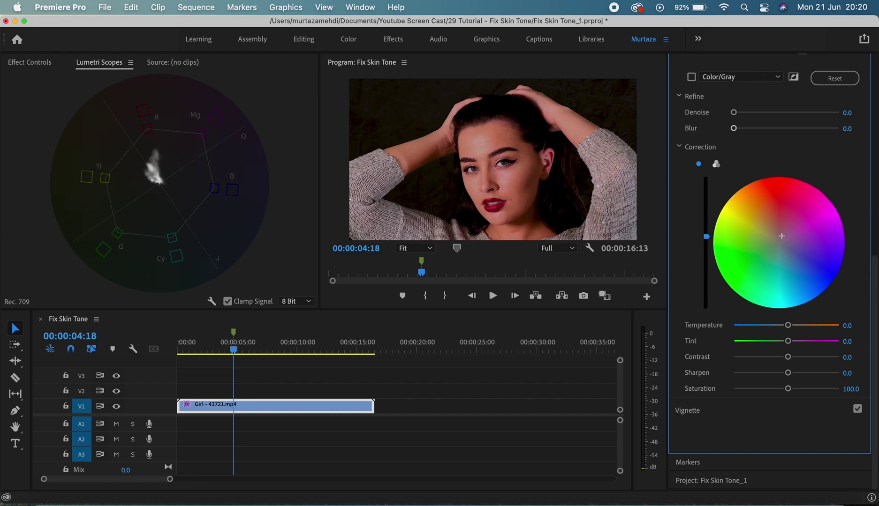
Step: Set the HSL Secondary refine to Denoise 45.1 and Blur 6.4, and use three-way Shadows/Midtones/Highlights wheels
scroll(778, 233, up, 3)
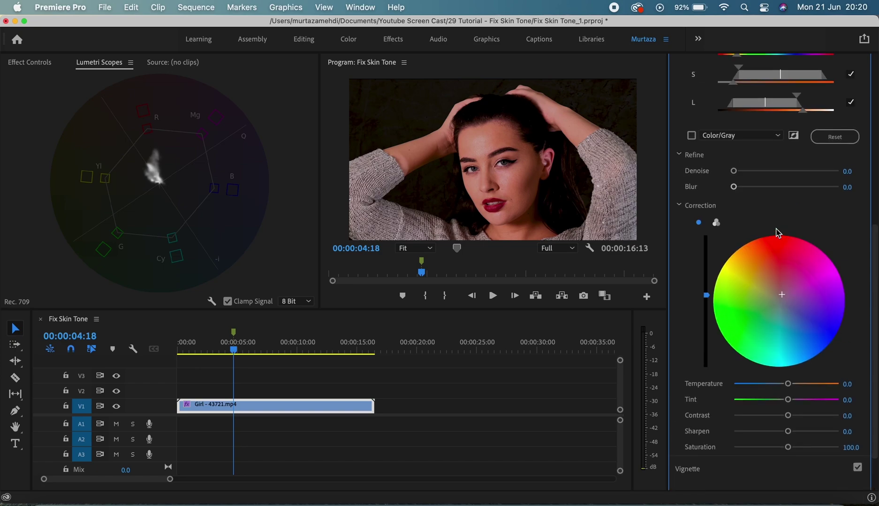
drag(733, 171, 781, 172)
drag(733, 187, 757, 191)
click(716, 225)
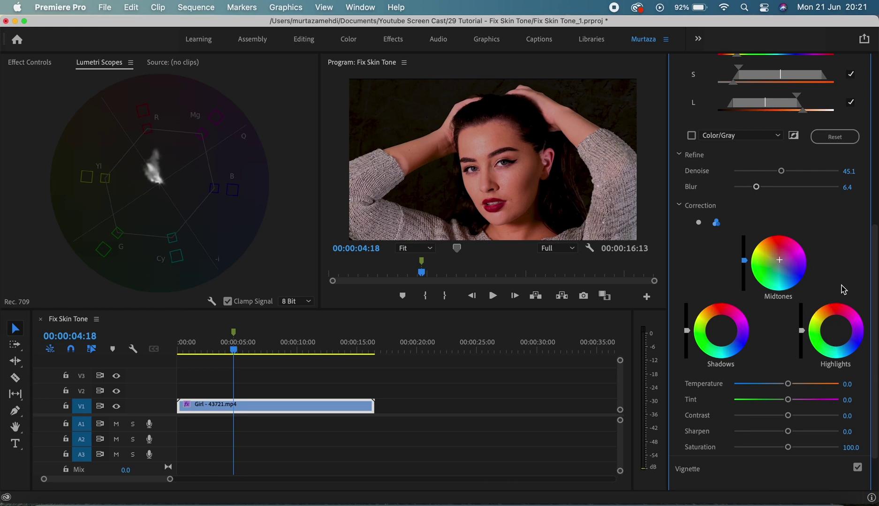
scroll(875, 276, up, 2)
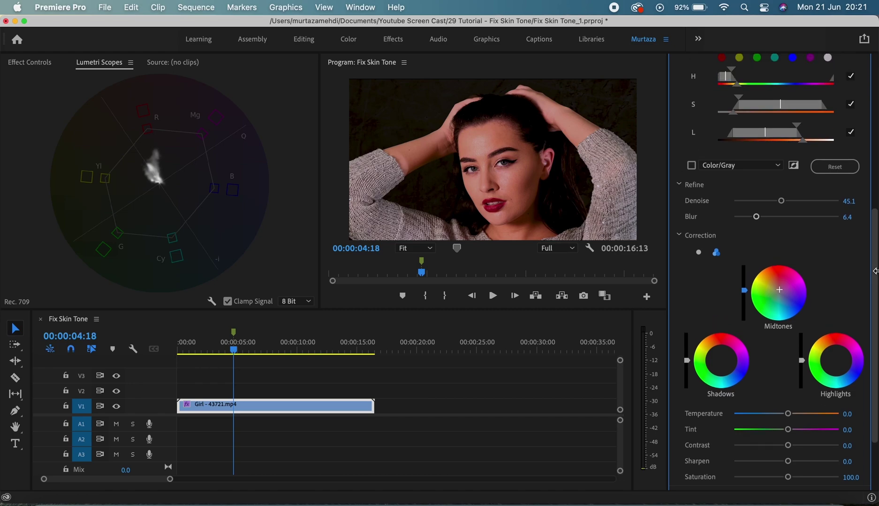
scroll(868, 235, up, 5)
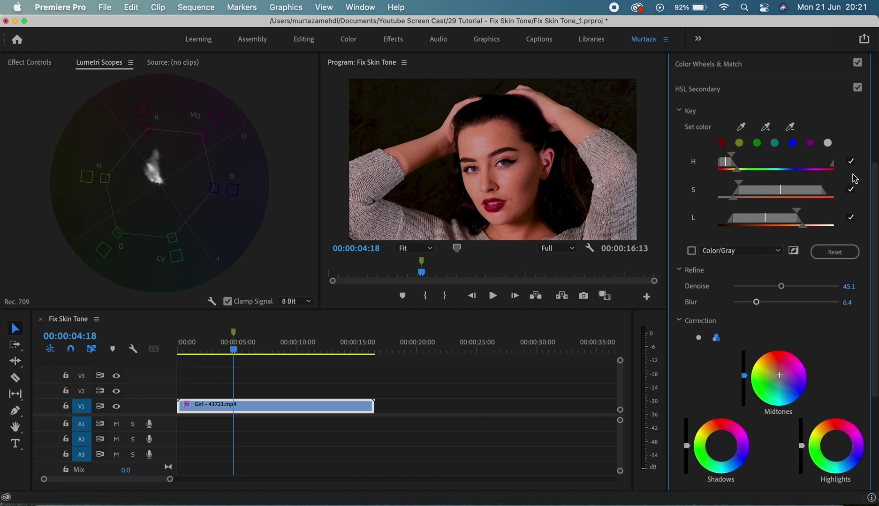
click(856, 89)
click(856, 88)
click(857, 88)
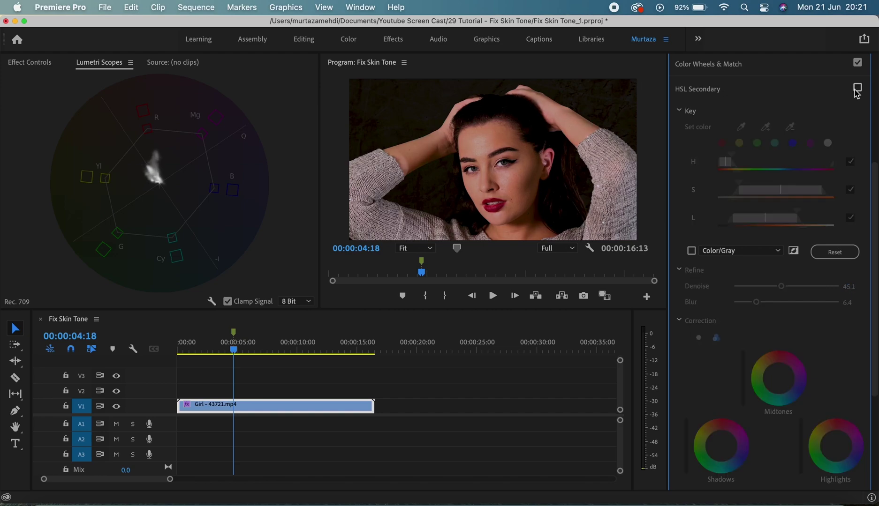
click(857, 88)
click(856, 88)
click(857, 88)
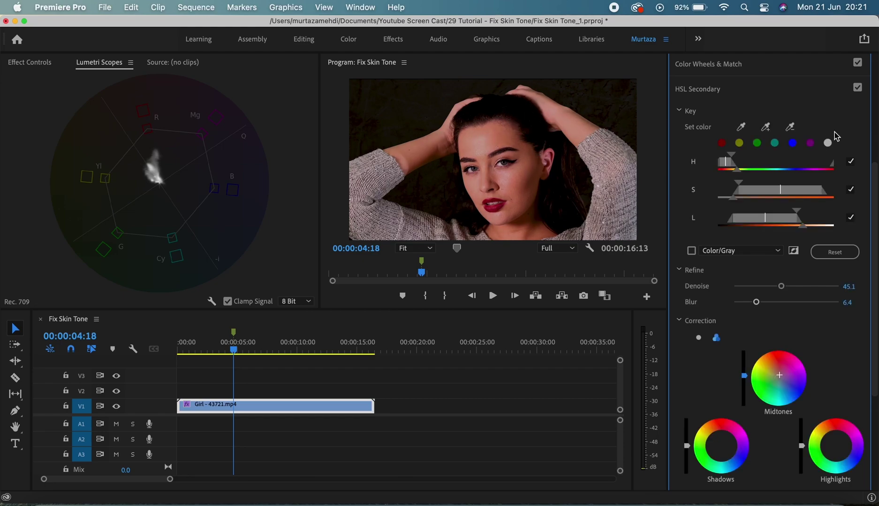
scroll(876, 260, up, 10)
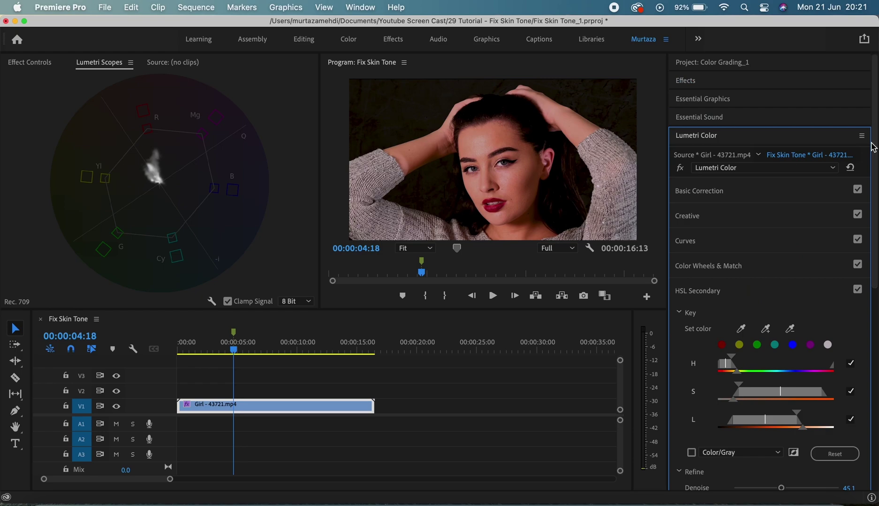
click(680, 168)
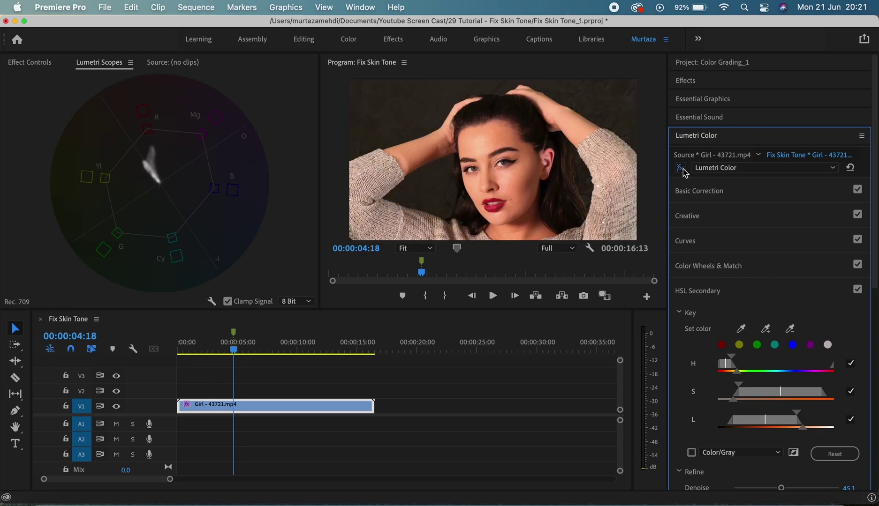
click(680, 167)
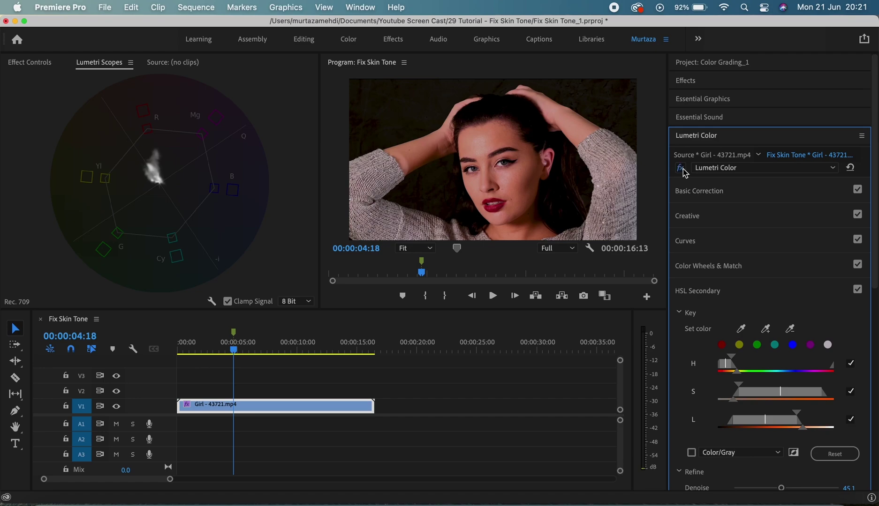
click(682, 168)
click(682, 169)
click(682, 169)
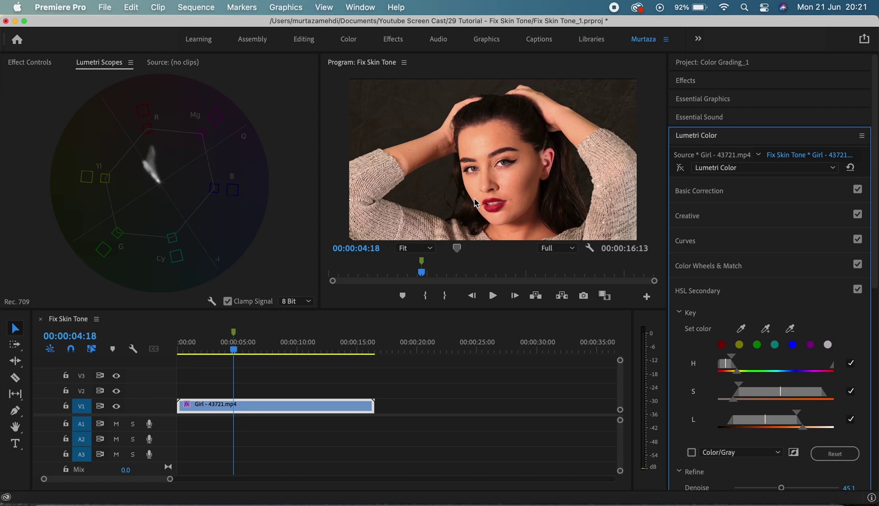
click(681, 168)
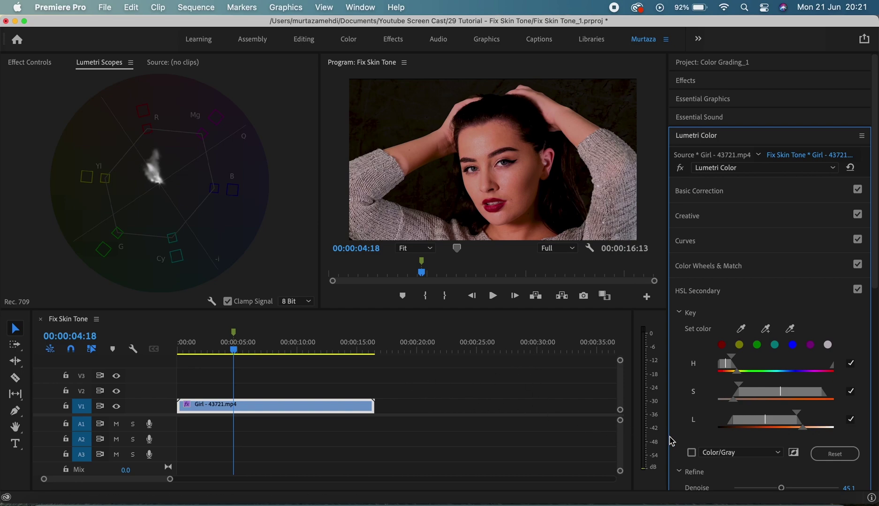
Step: Enable Color/Gray in HSL Secondary to see the keyed skin as a gray mask
click(691, 453)
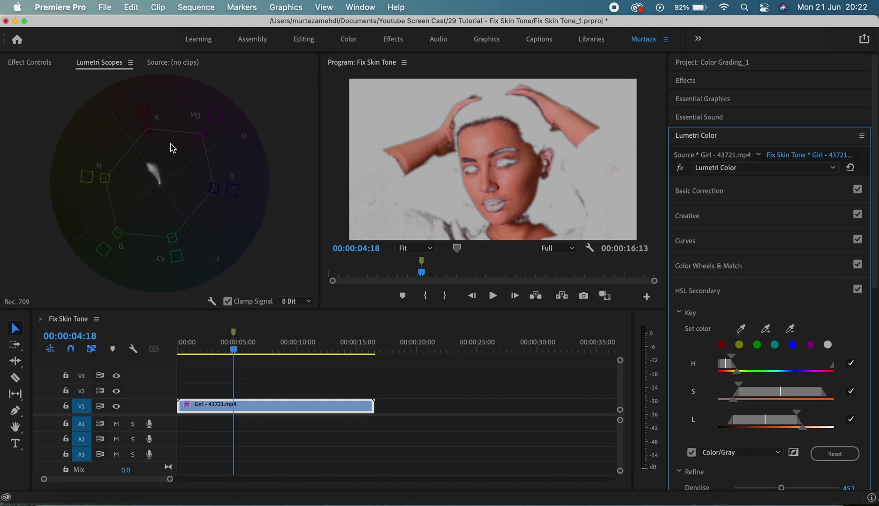
Step: Disable Color/Gray in HSL Secondary so the monitor shows the full-colour graded portrait
click(691, 452)
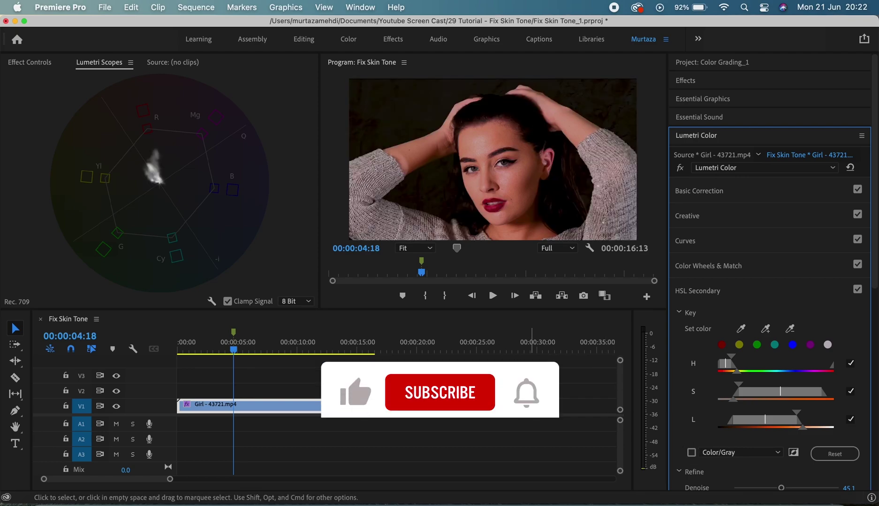